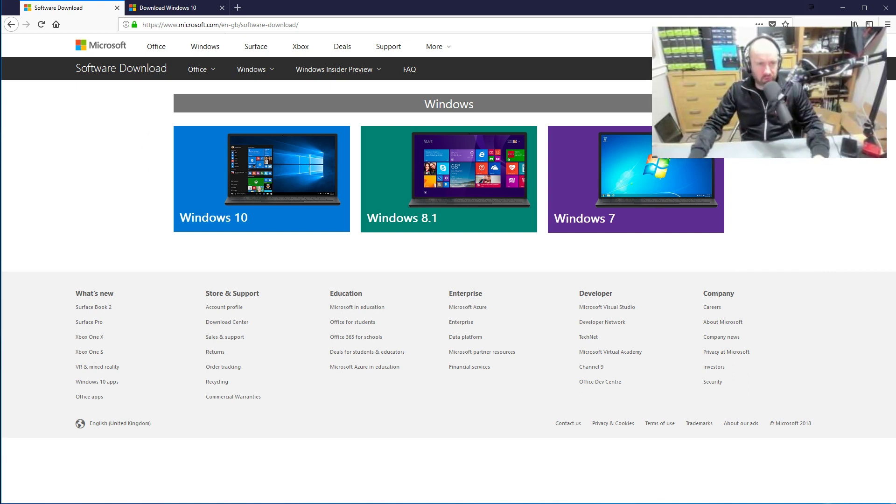
Change the region code in the Software Download page URL from 'gb' to 'us' and reload.
click(93, 112)
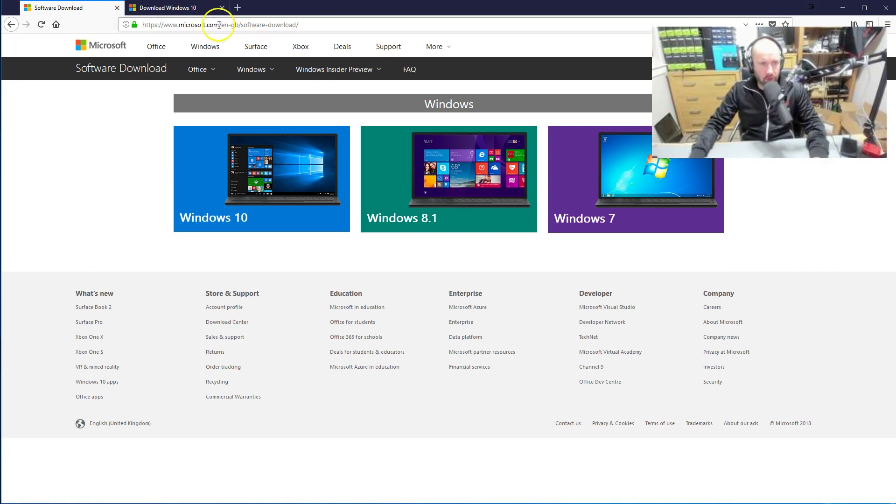
click(224, 25)
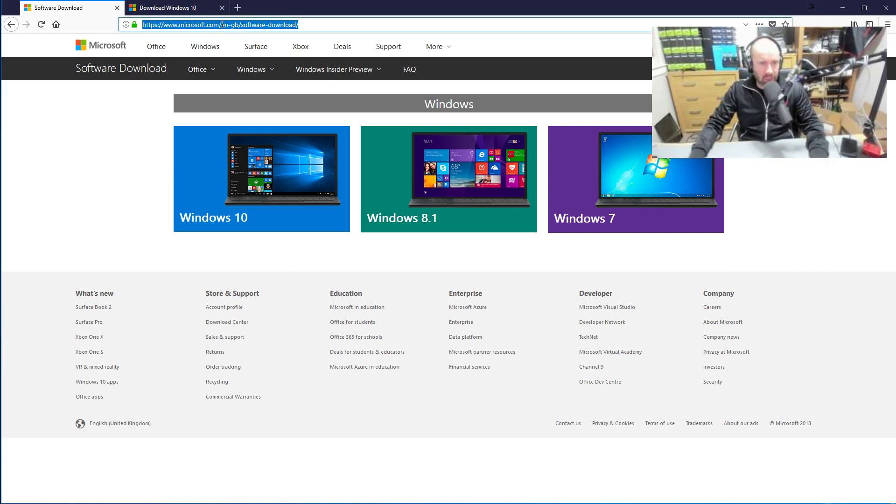
click(228, 24)
click(241, 24)
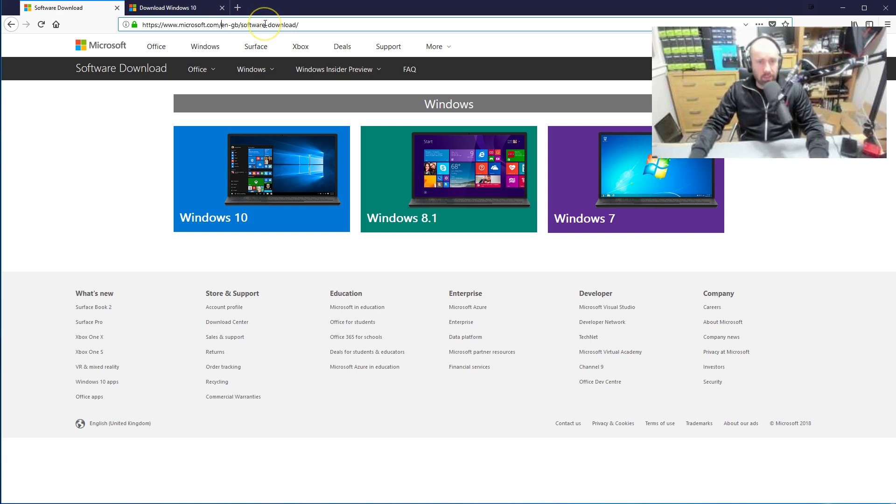
key(ctrl+a)
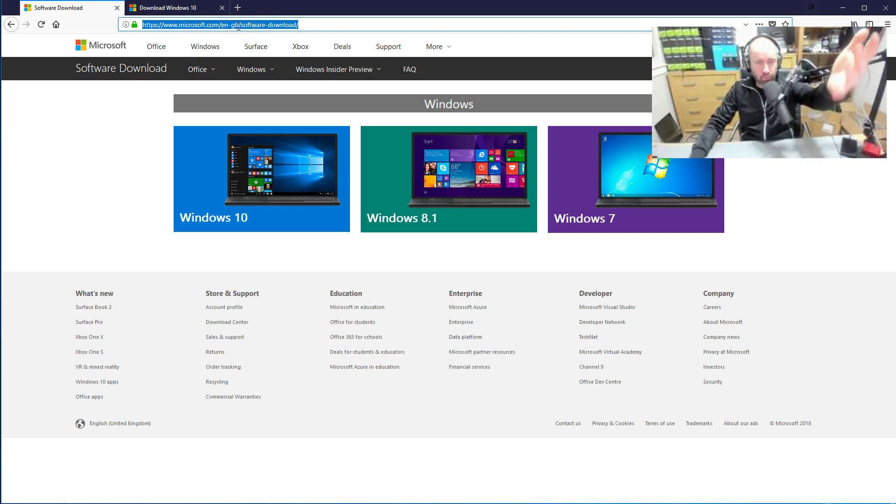
drag(238, 27, 228, 25)
text(us)
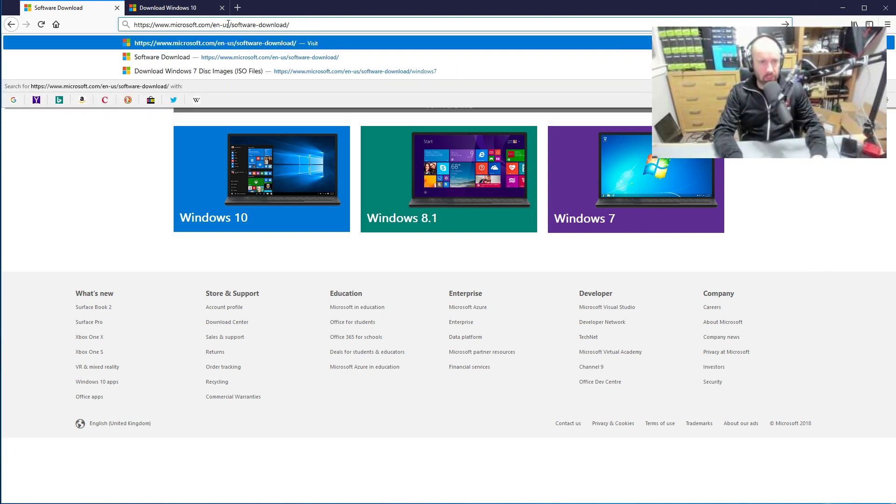
key(Return)
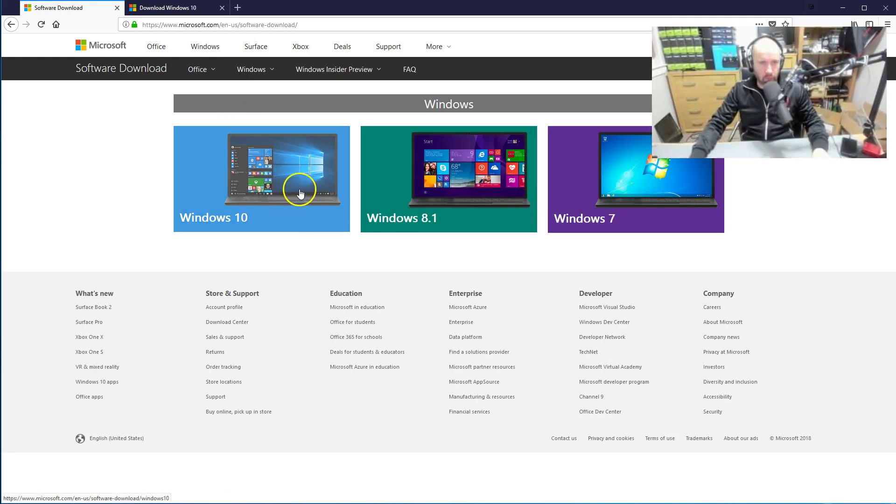
Open the Windows 10 download page and close the duplicate en-gb tab.
click(299, 193)
click(183, 8)
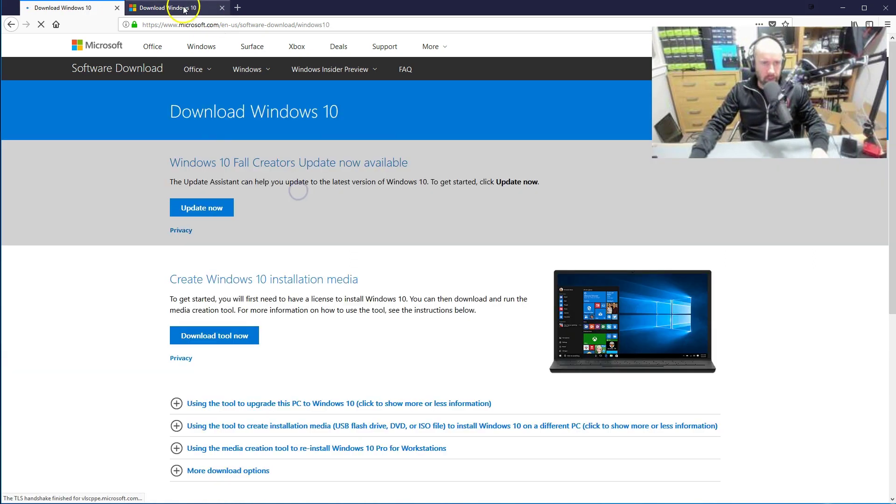
click(222, 7)
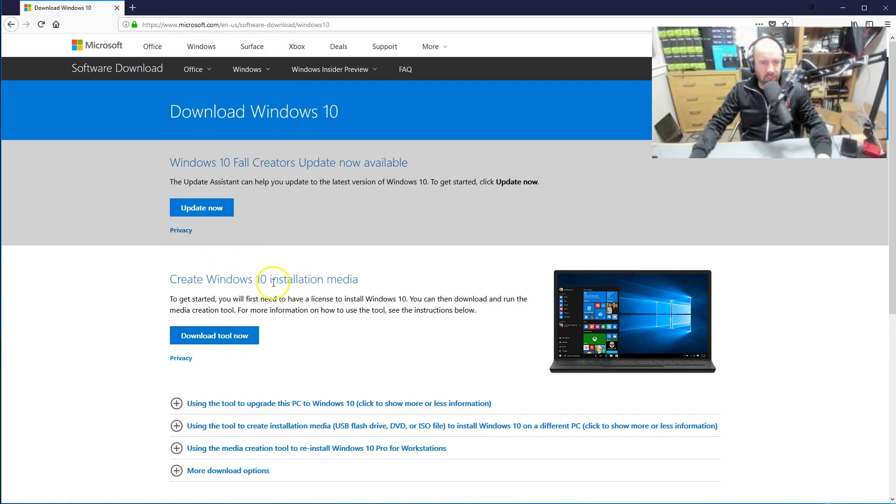
Download the Media Creation Tool, dismiss the save prompt, and minimise Firefox.
click(252, 335)
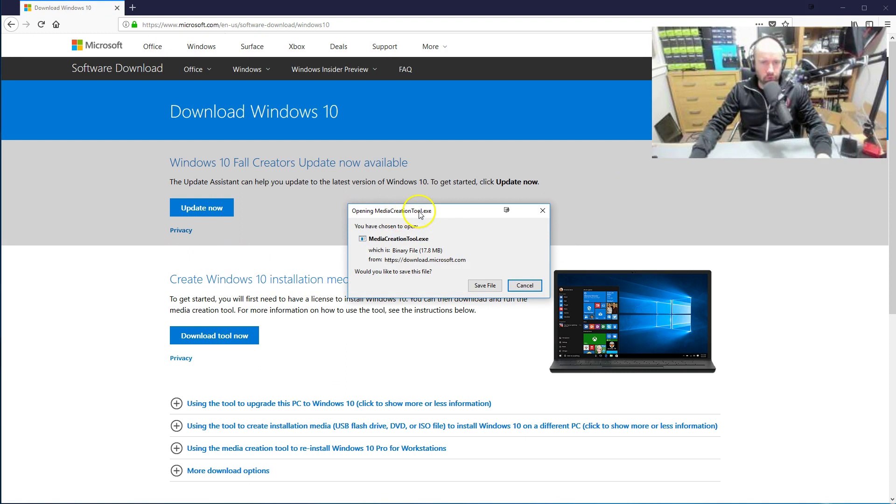
click(524, 286)
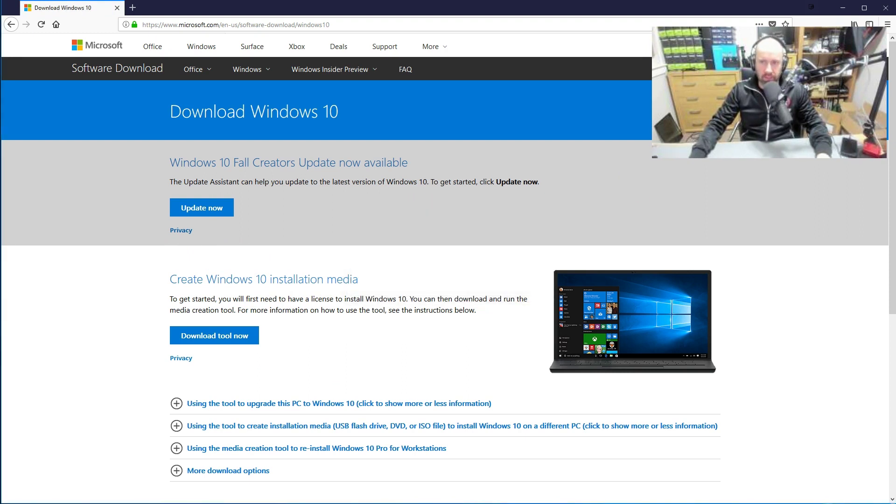
click(844, 9)
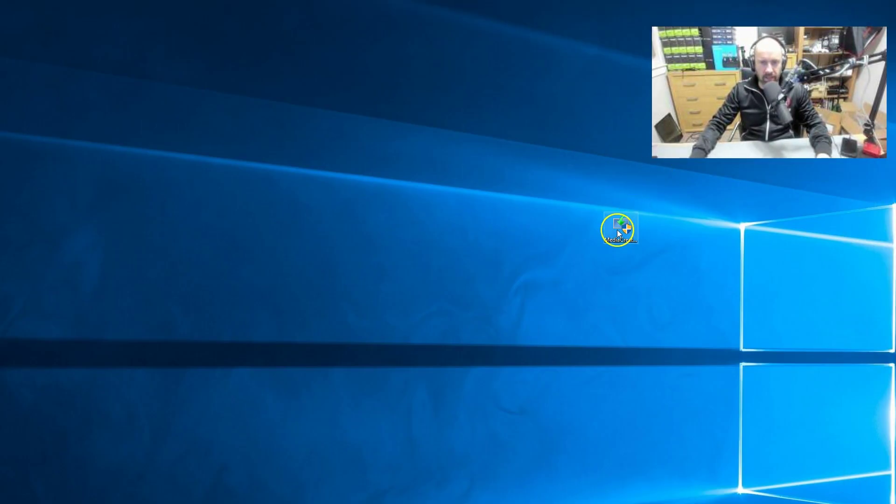
Launch MediaCreationTool from the desktop, accept the licence terms, and move the setup window up-left.
double_click(617, 229)
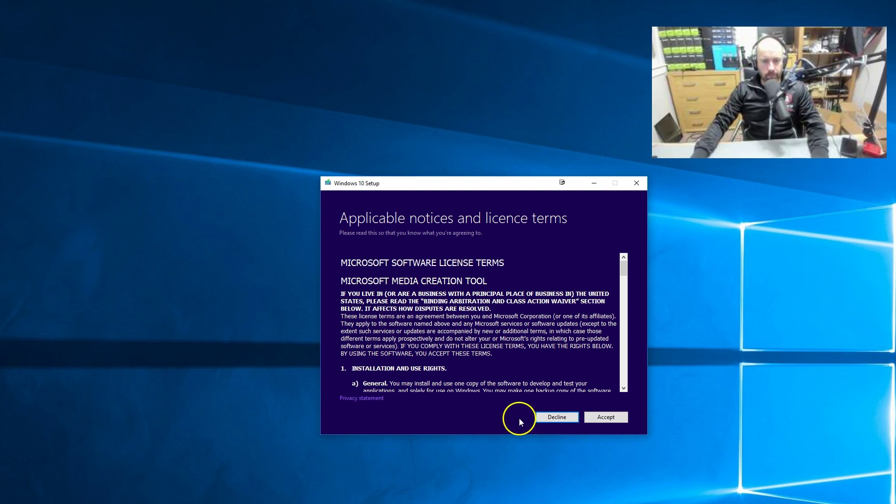
click(605, 415)
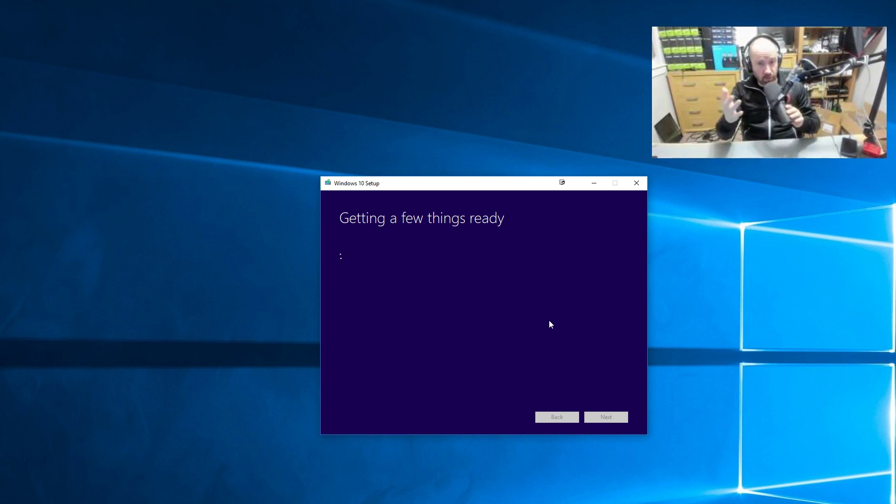
click(568, 270)
drag(477, 186, 424, 146)
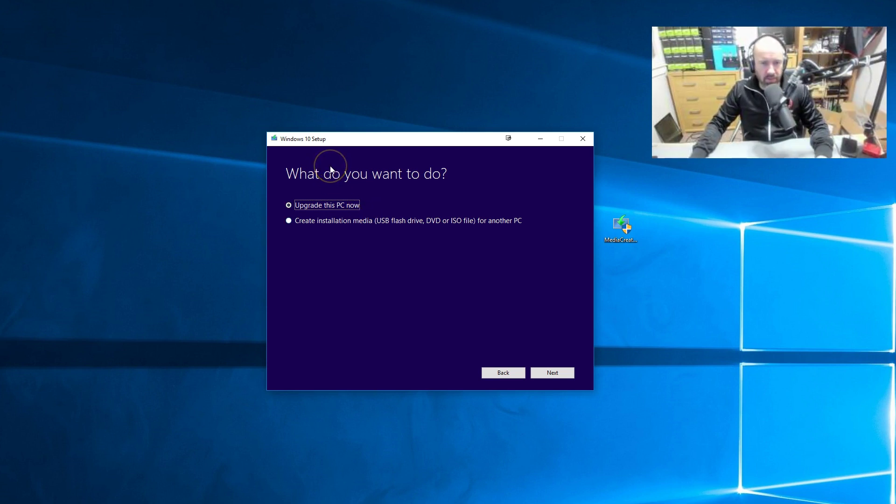
Choose to create installation media for another PC, with a USB flash drive as the media.
click(288, 221)
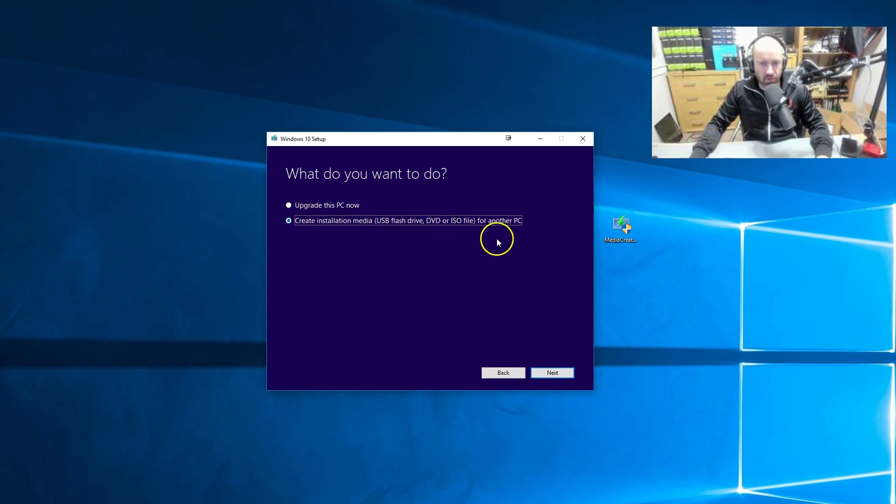
click(573, 374)
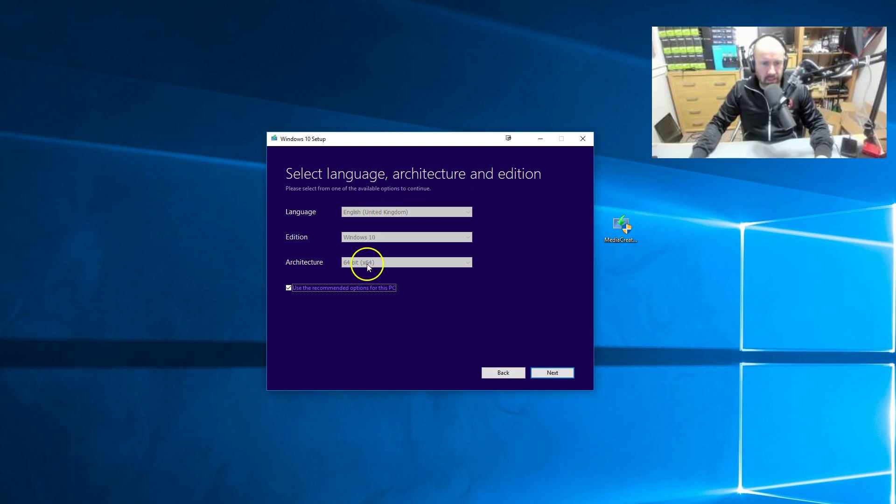
click(552, 372)
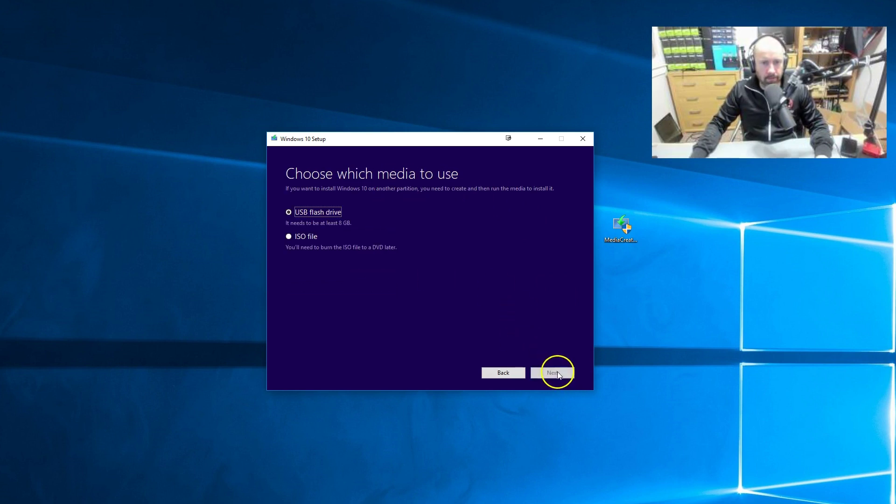
click(288, 237)
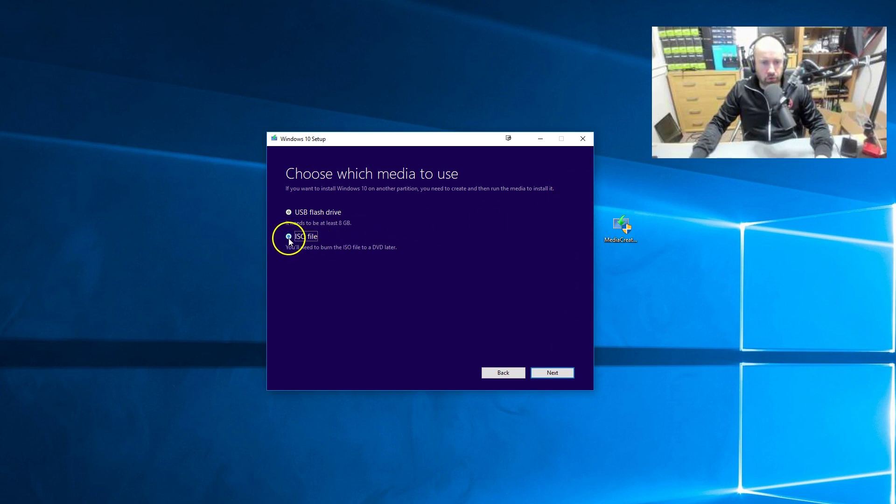
click(288, 218)
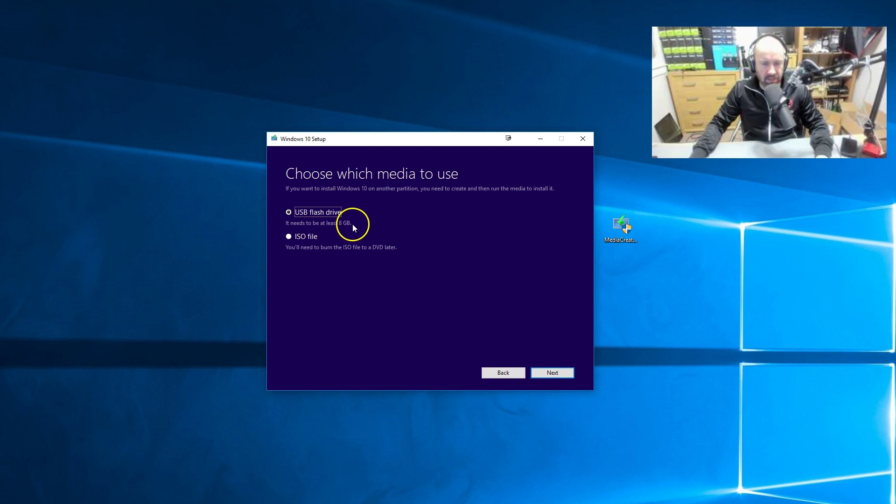
click(289, 237)
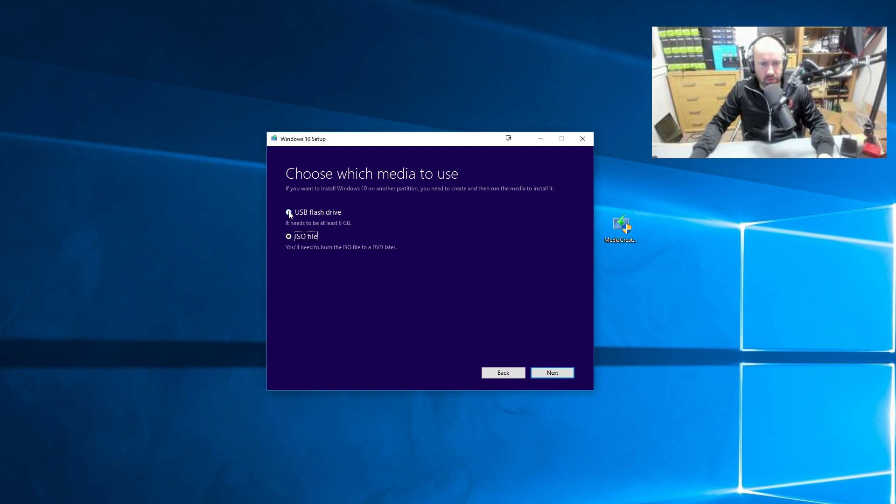
click(551, 373)
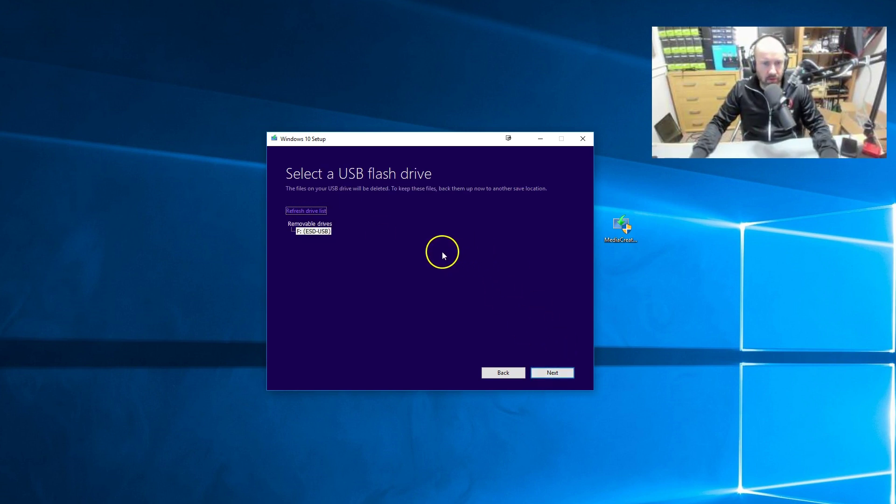
Write Windows 10 to the F: (ESD-USB) drive and click Finish once it's ready.
click(313, 232)
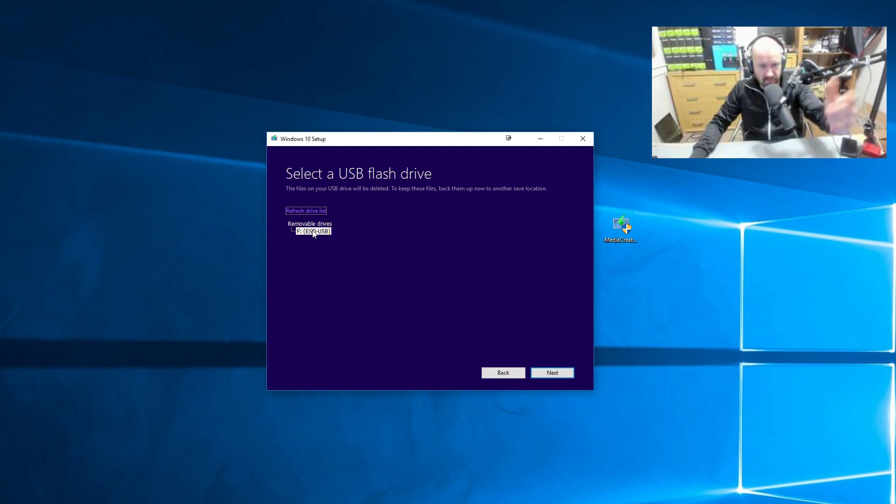
click(556, 373)
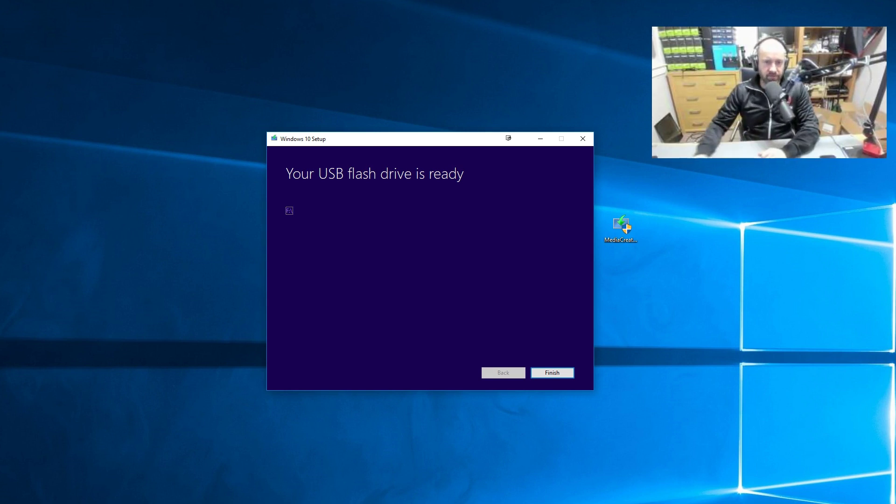
click(550, 372)
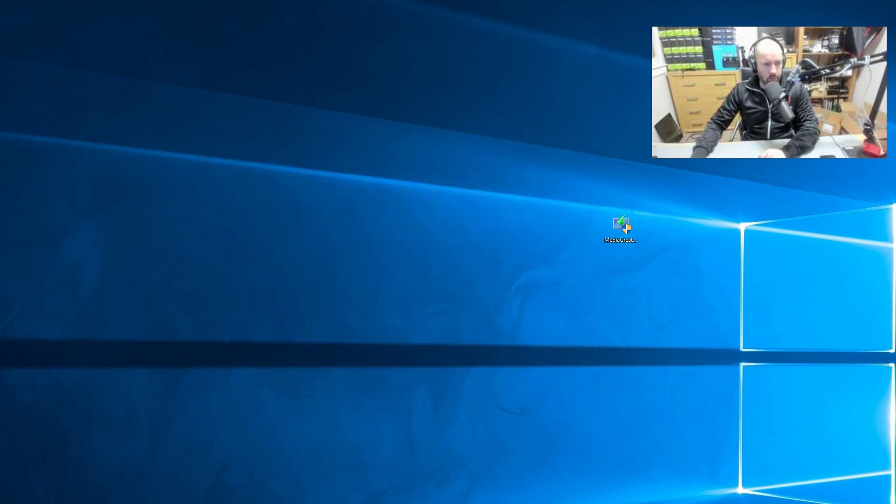
key(super+e)
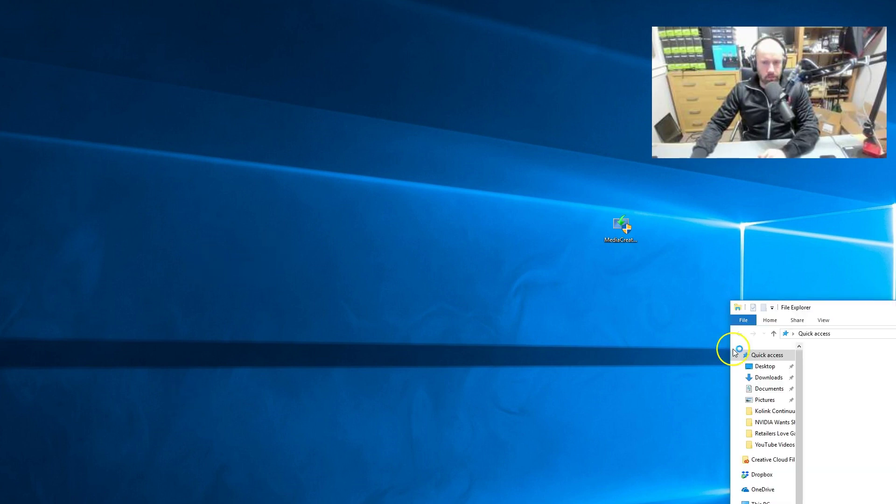
drag(886, 307, 538, 146)
scroll(373, 345, down, 3)
scroll(386, 369, down, 1)
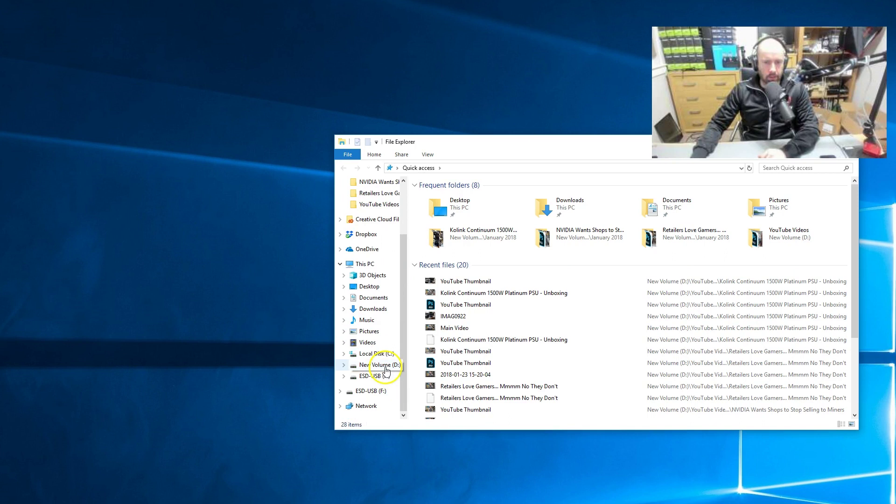
right_click(387, 376)
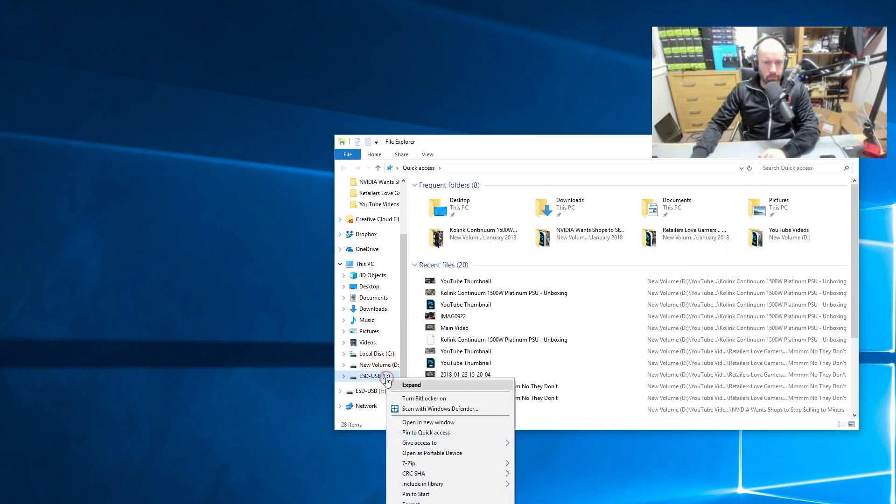
key(Escape)
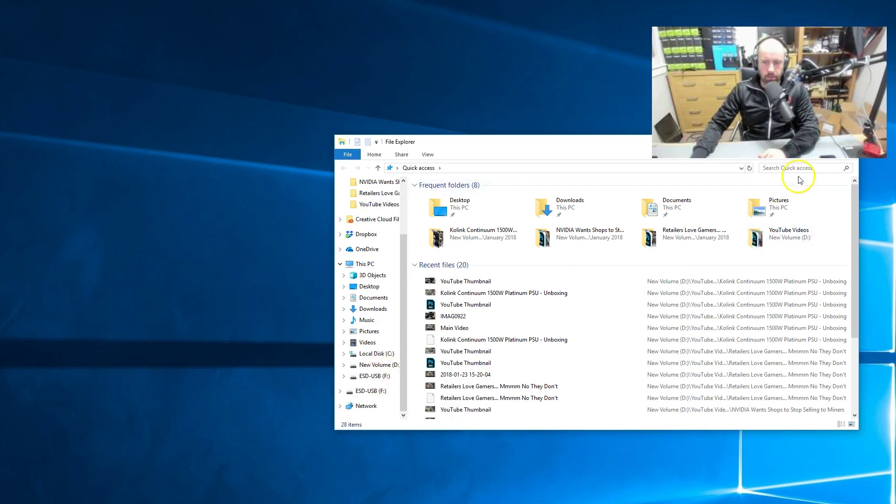
click(848, 142)
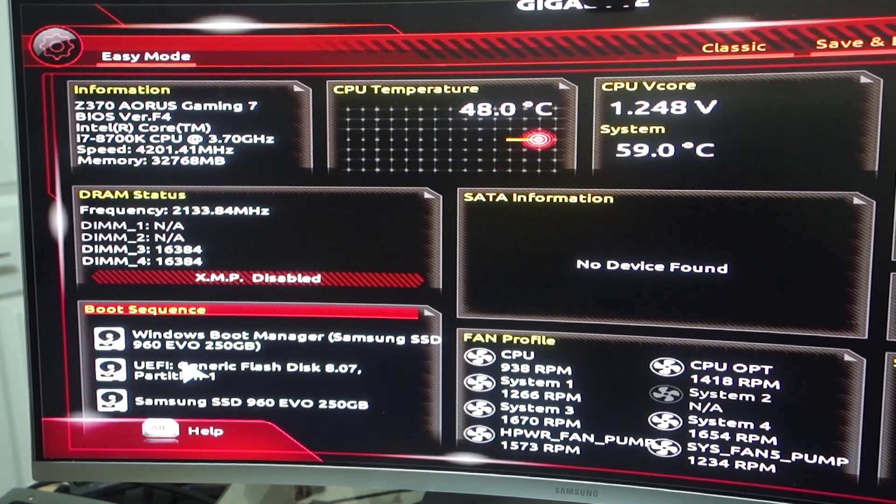
Move UEFI: Generic Flash Disk 8.07 to first in the boot sequence and choose Save & Exit.
click(187, 377)
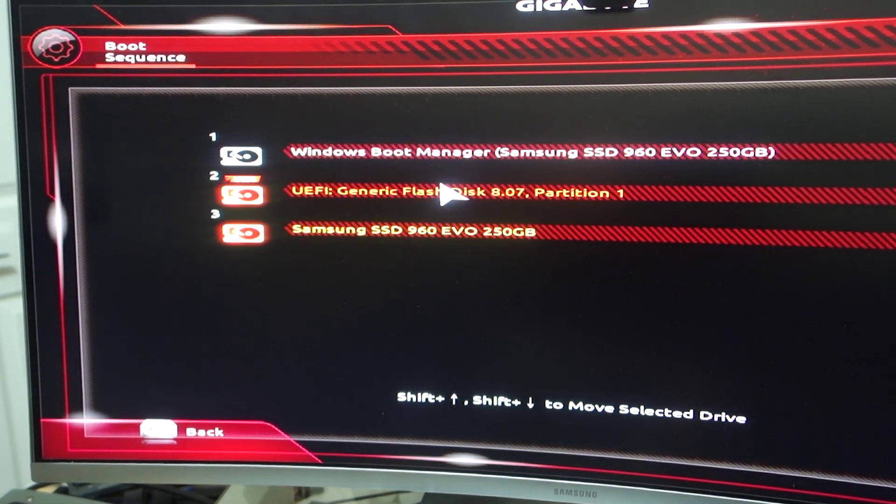
drag(444, 194, 430, 140)
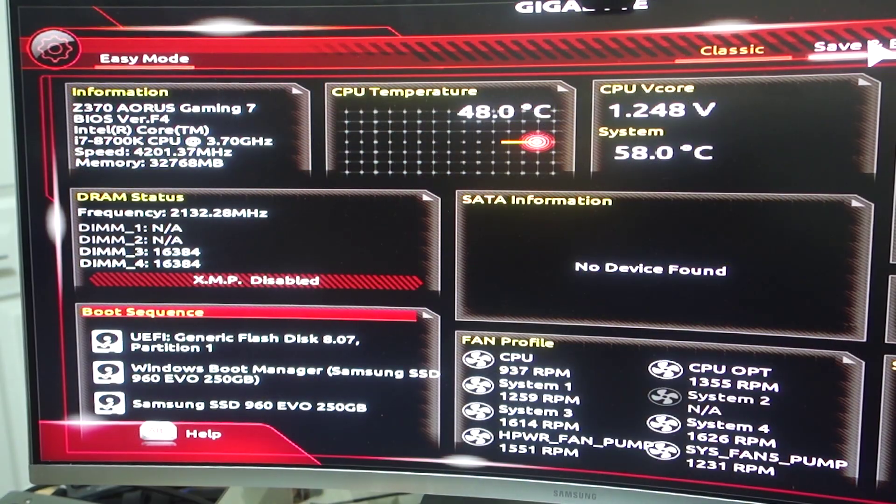
click(855, 45)
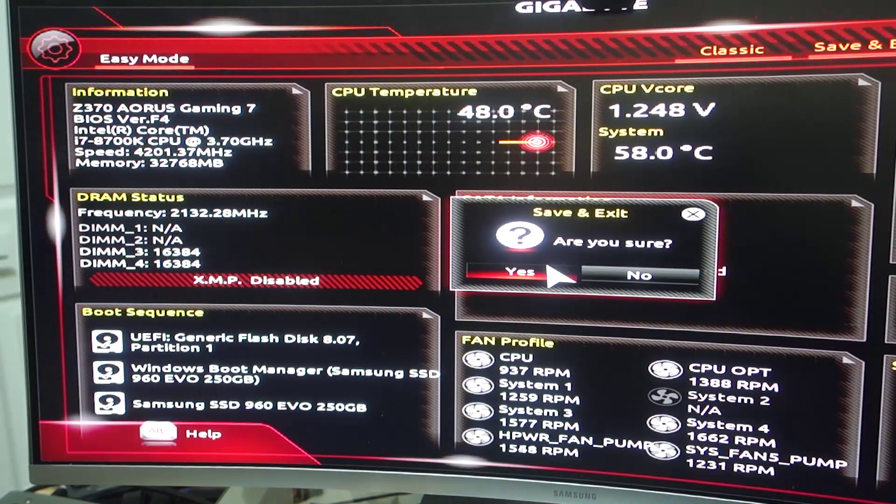